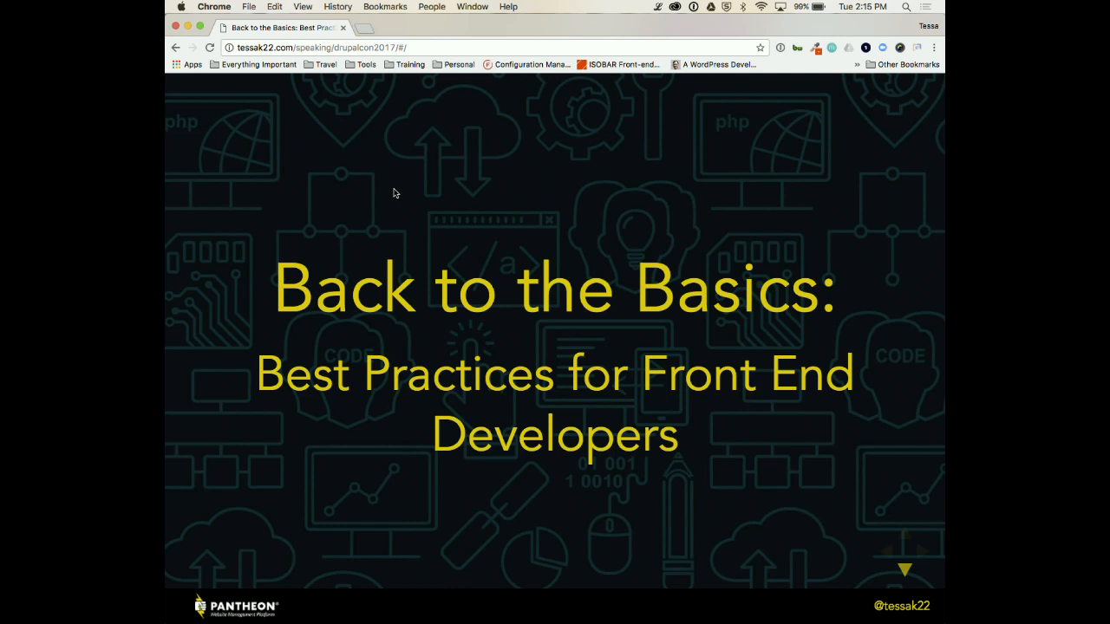
# Advance through the speaker intro to the '25 minutes to tell you everything!' slide
pyautogui.press('Down')
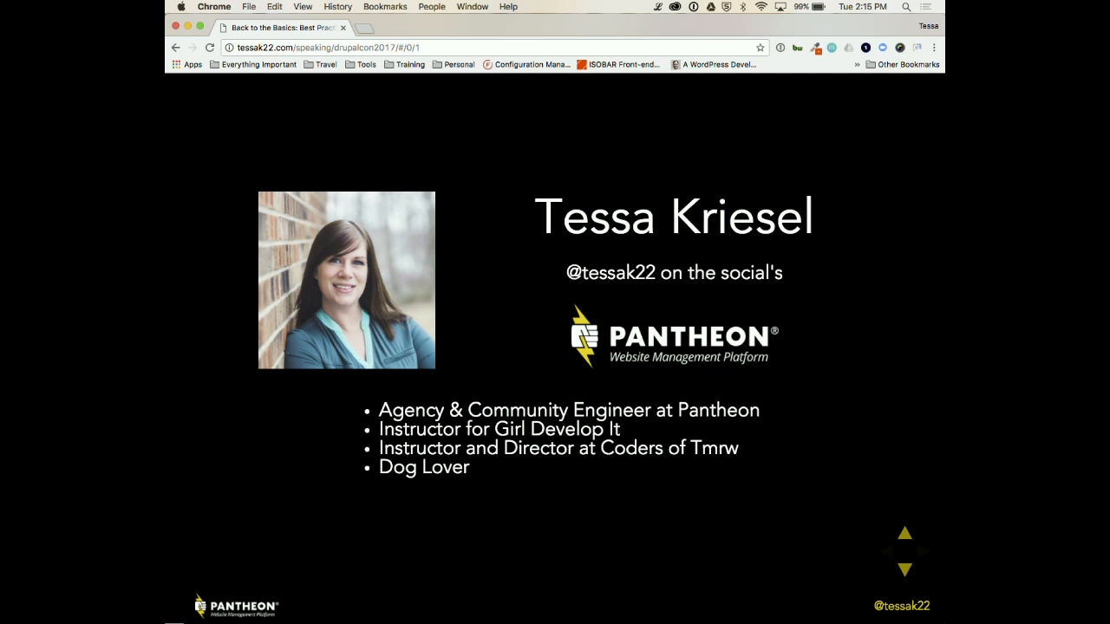
pyautogui.press('Down')
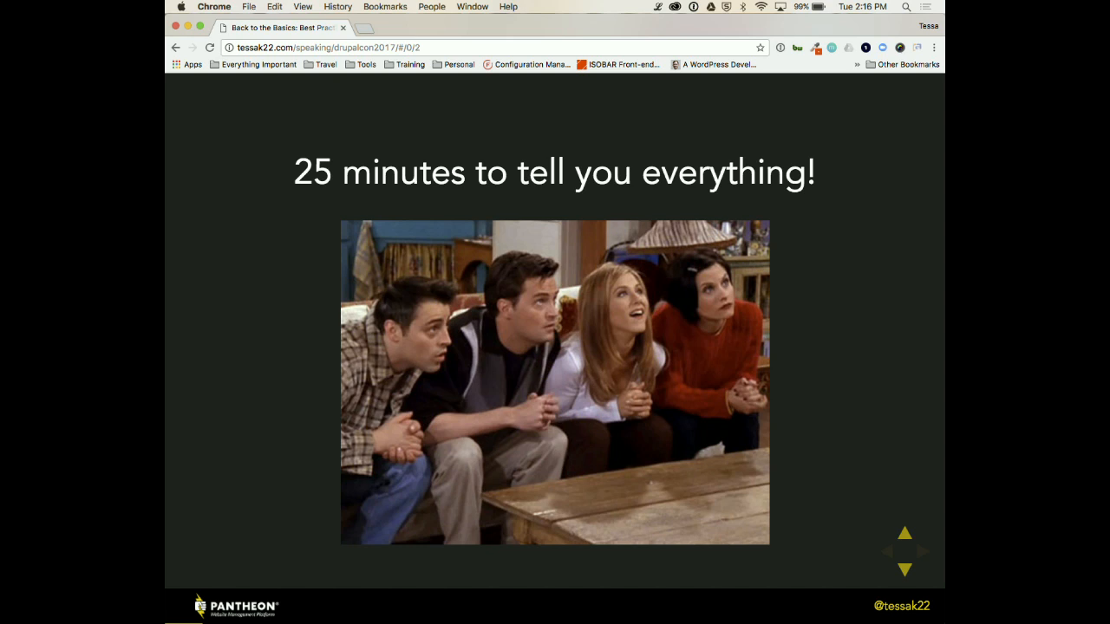
# Show 'So. Many. Things.' with its framework logos, then reach the Designer + Developer Collaboration slide
pyautogui.press('Down')
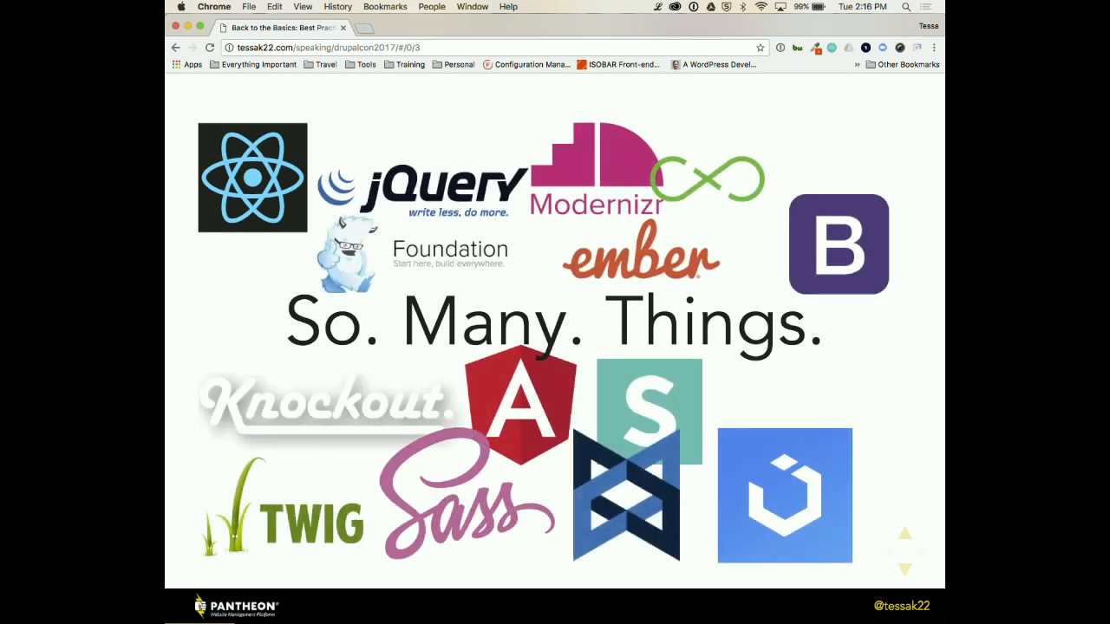
pyautogui.press('Down')
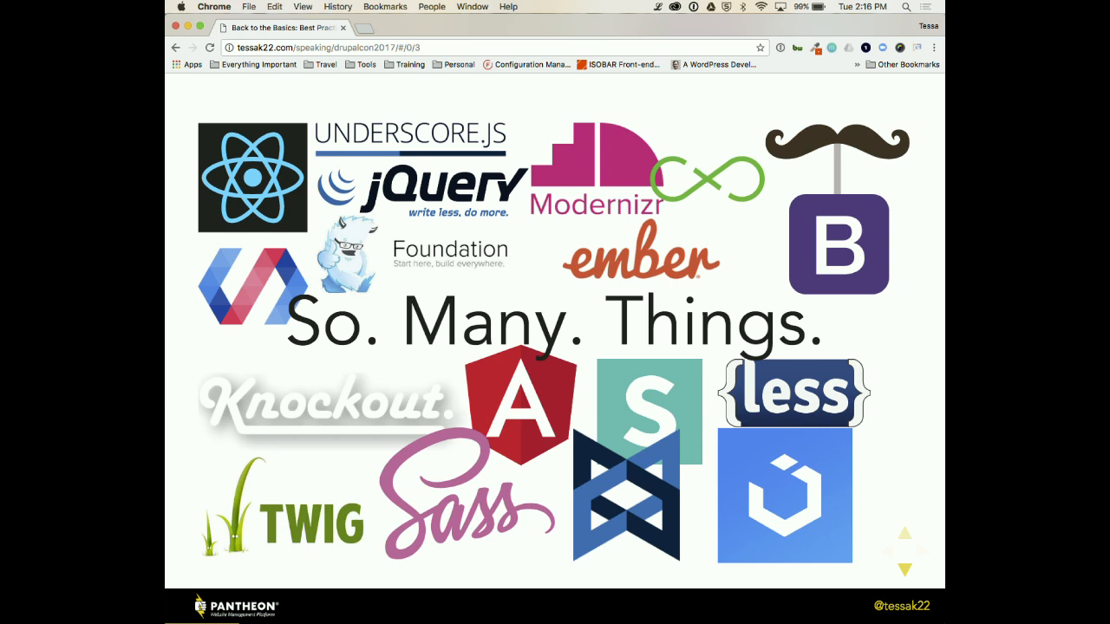
pyautogui.press('Down')
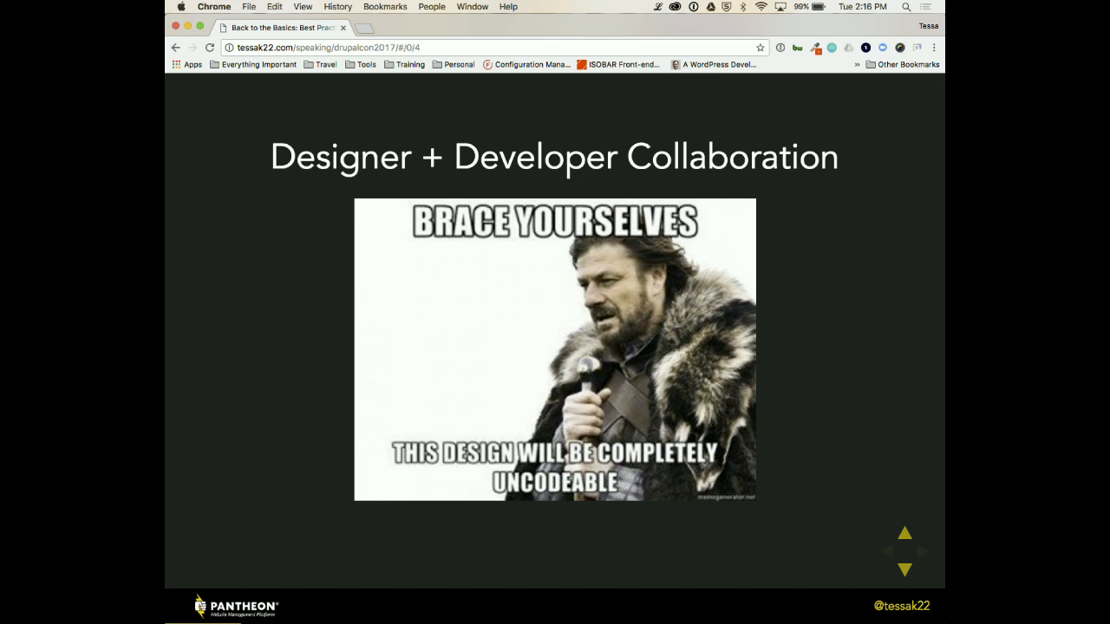
# Reveal the Design Review Process points on wireframes and code decisions, then reach 'Let's all be friends'
pyautogui.press('Down')
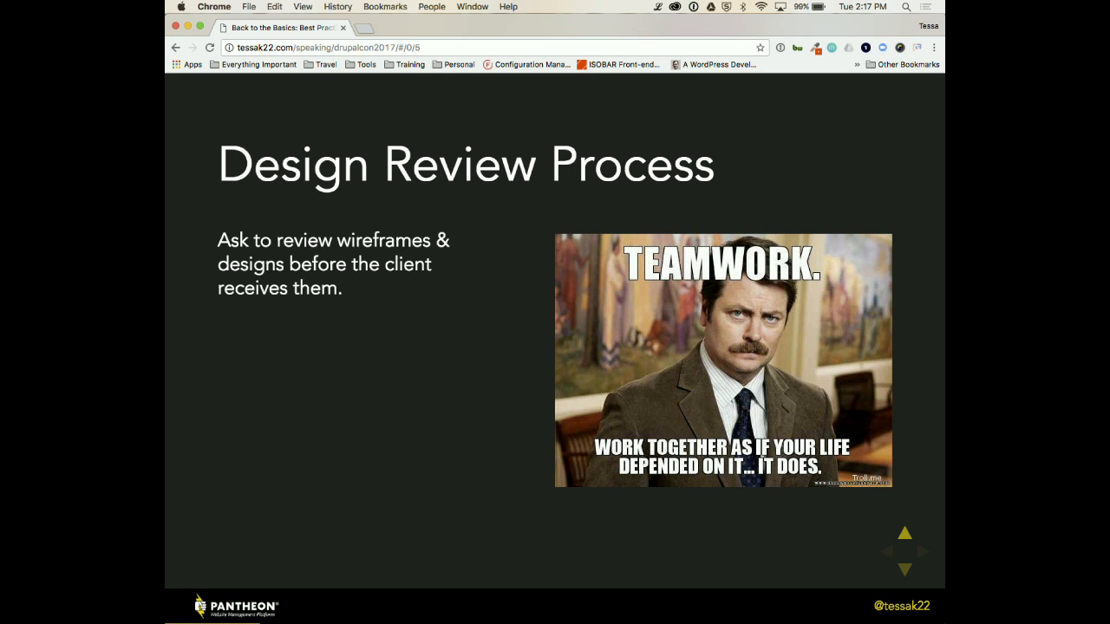
pyautogui.press('space')
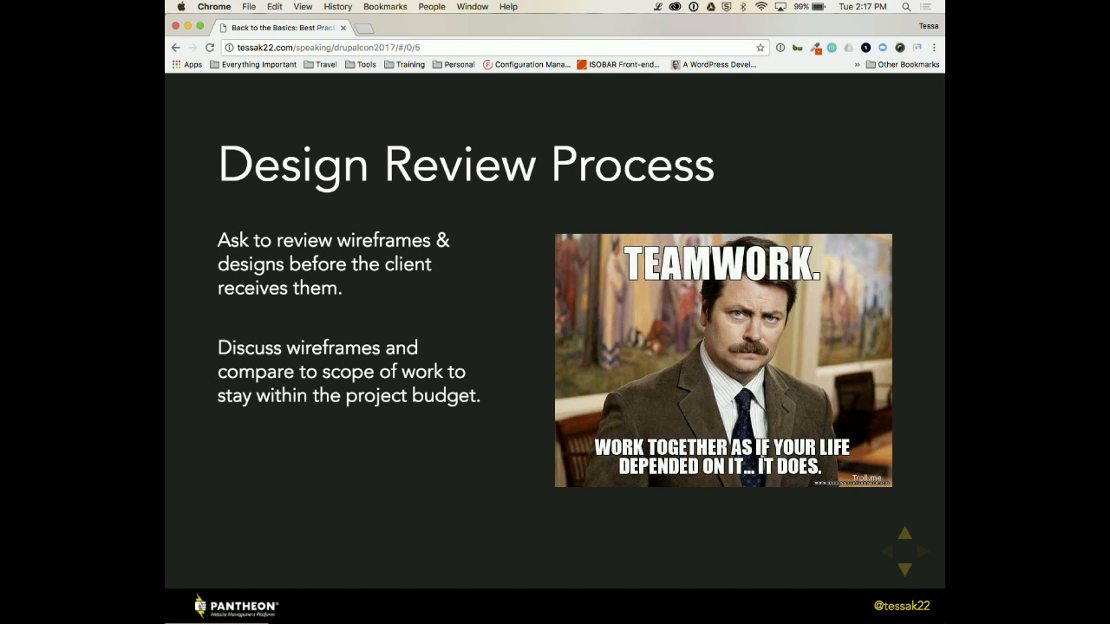
pyautogui.press('space')
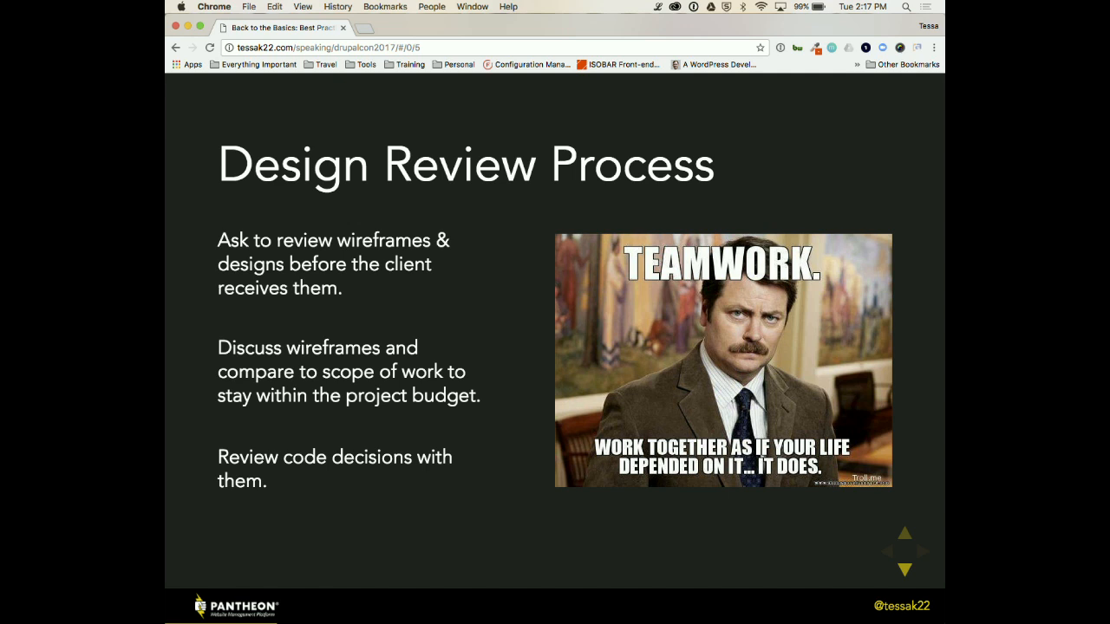
pyautogui.press('Down')
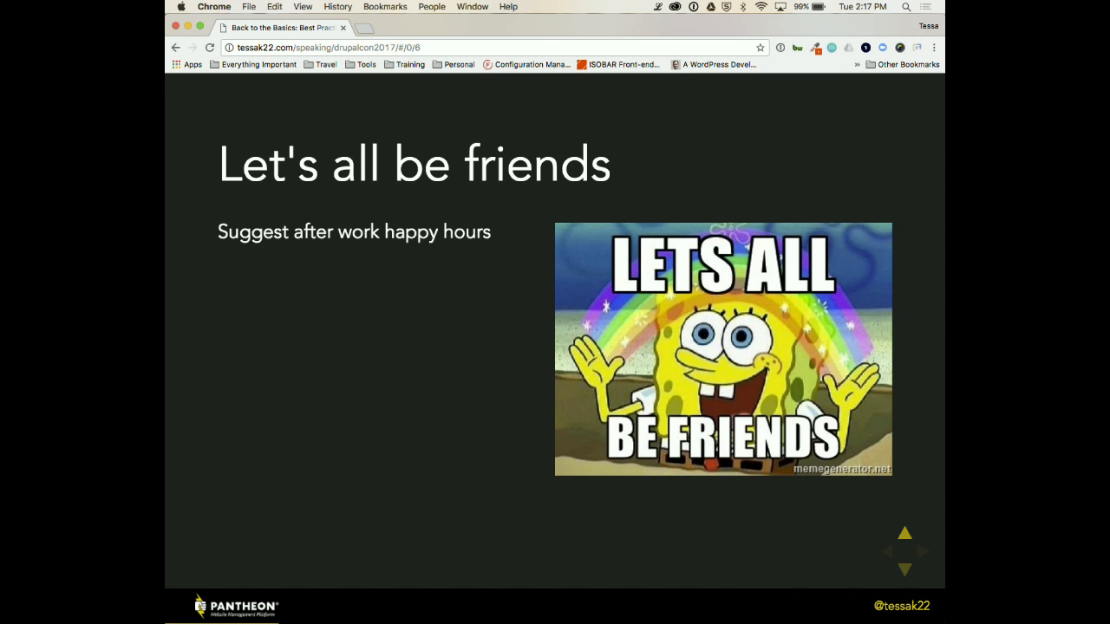
# Reveal the lunch-and-learn and design-lunch suggestions, then move on to the Pro Tip slide
pyautogui.press('Right')
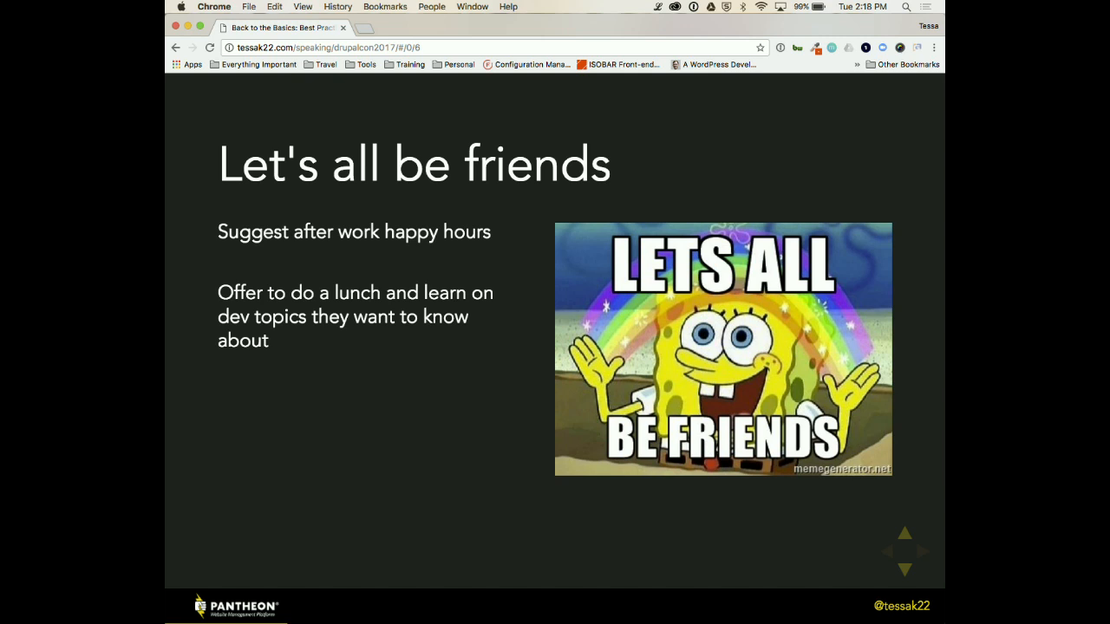
pyautogui.press('space')
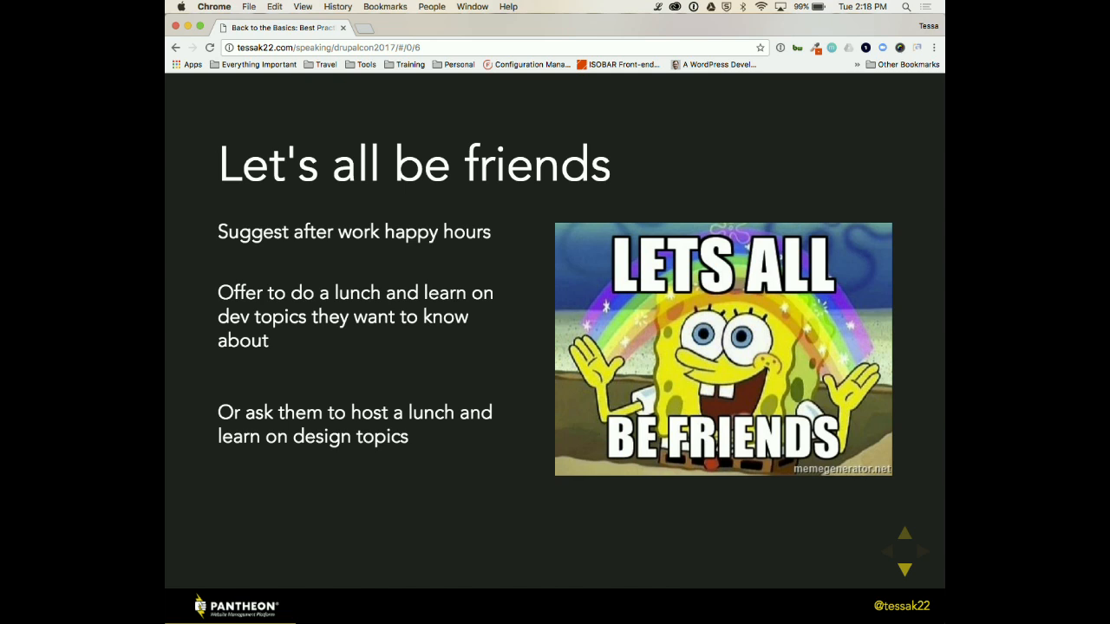
pyautogui.press('Down')
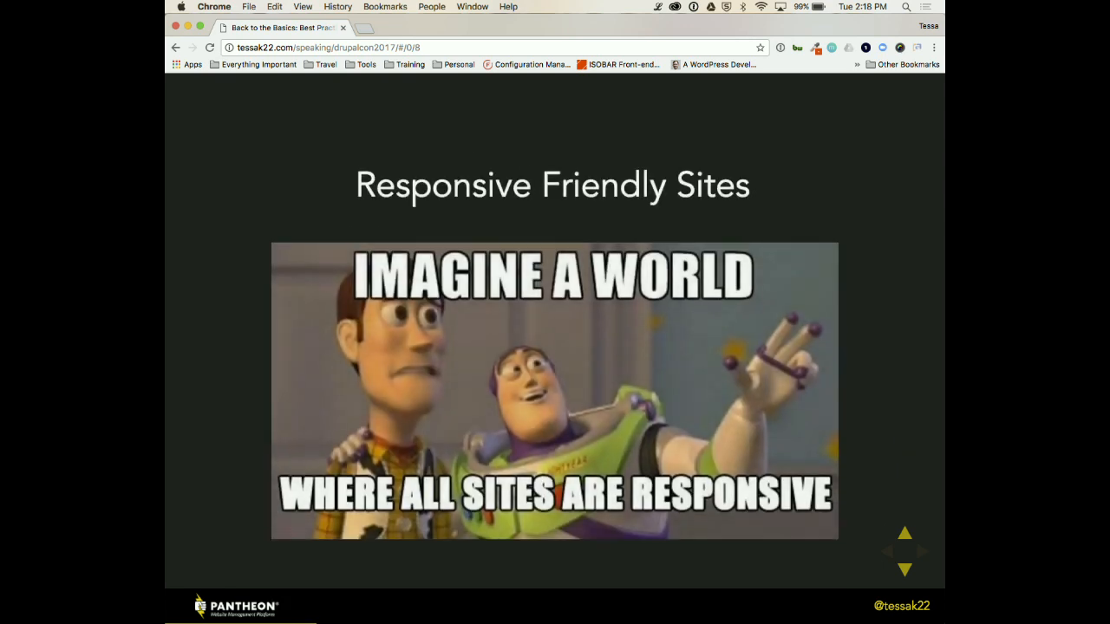
pyautogui.scroll(-1, 555, 347)
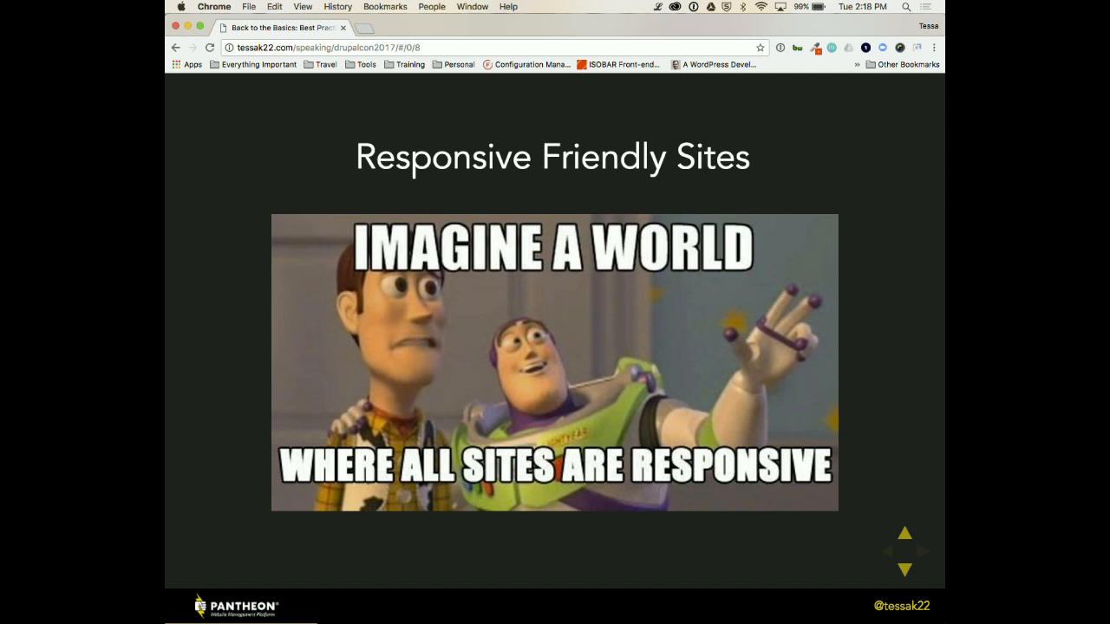
# Show the 'Tons of devices' slide and continue to the Version Control slide
pyautogui.press('Down')
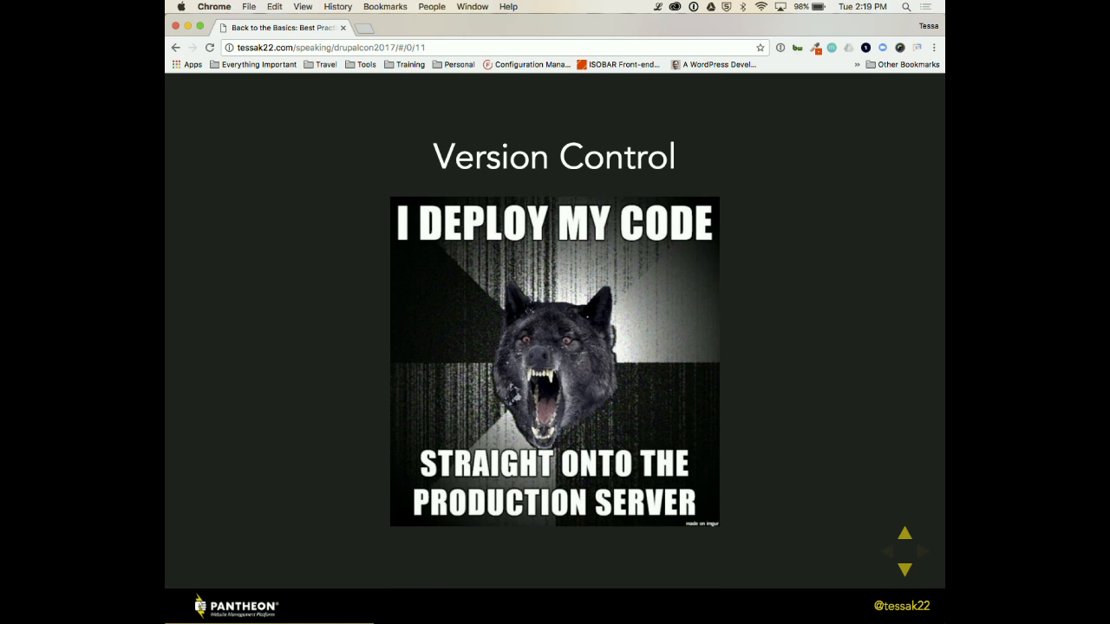
pyautogui.press('Down')
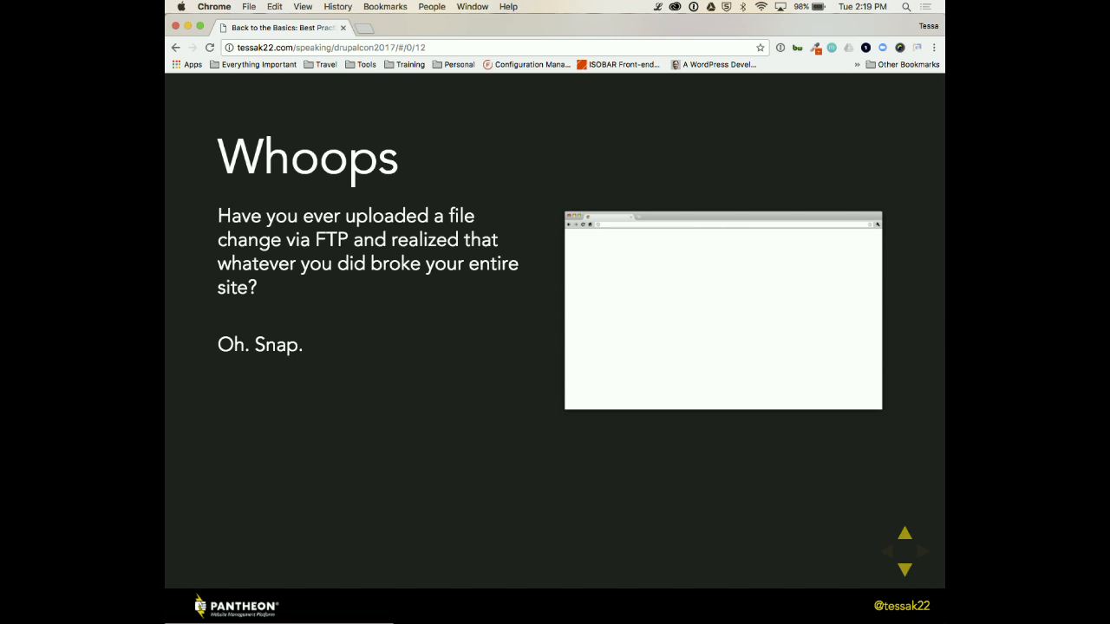
# Go through the Git definition and 'New to Git?' slides to the commit history slide
pyautogui.press('Down')
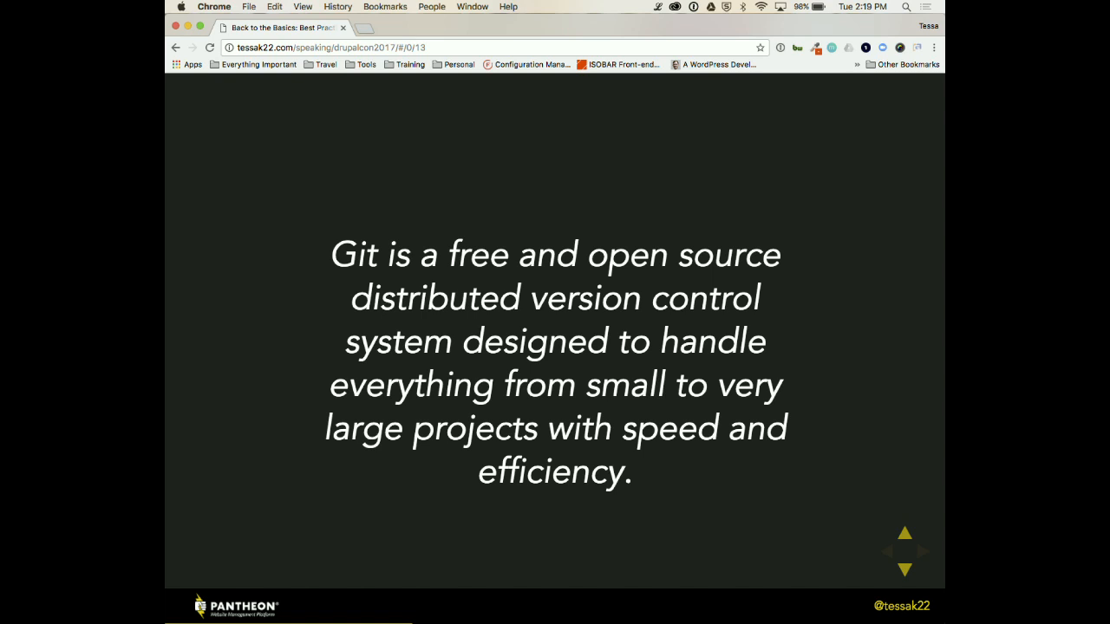
pyautogui.press('Down')
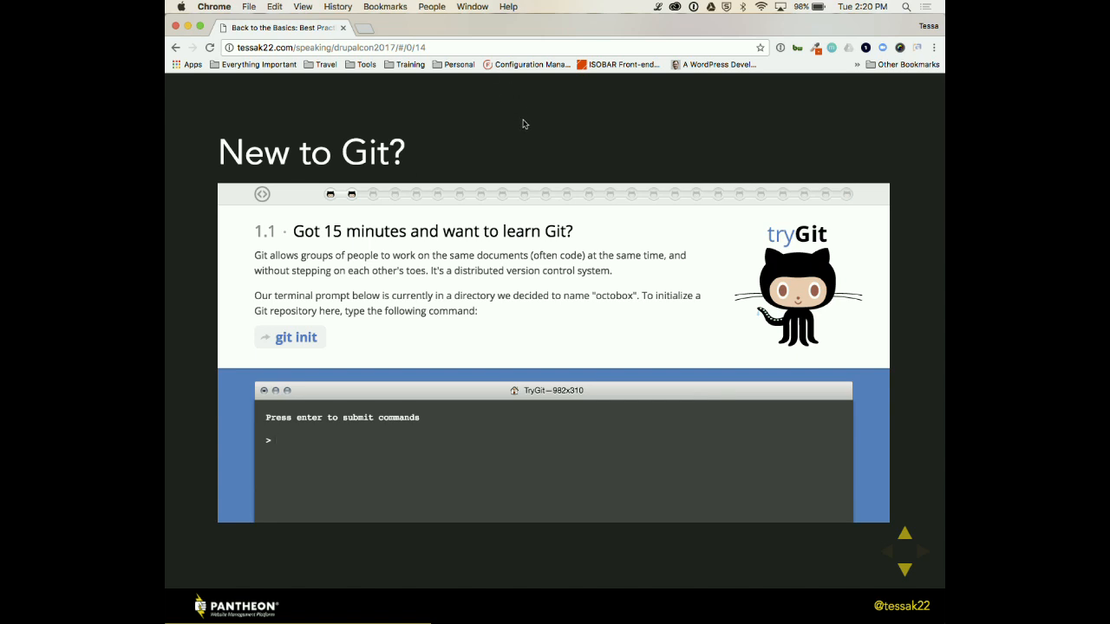
pyautogui.press('Right')
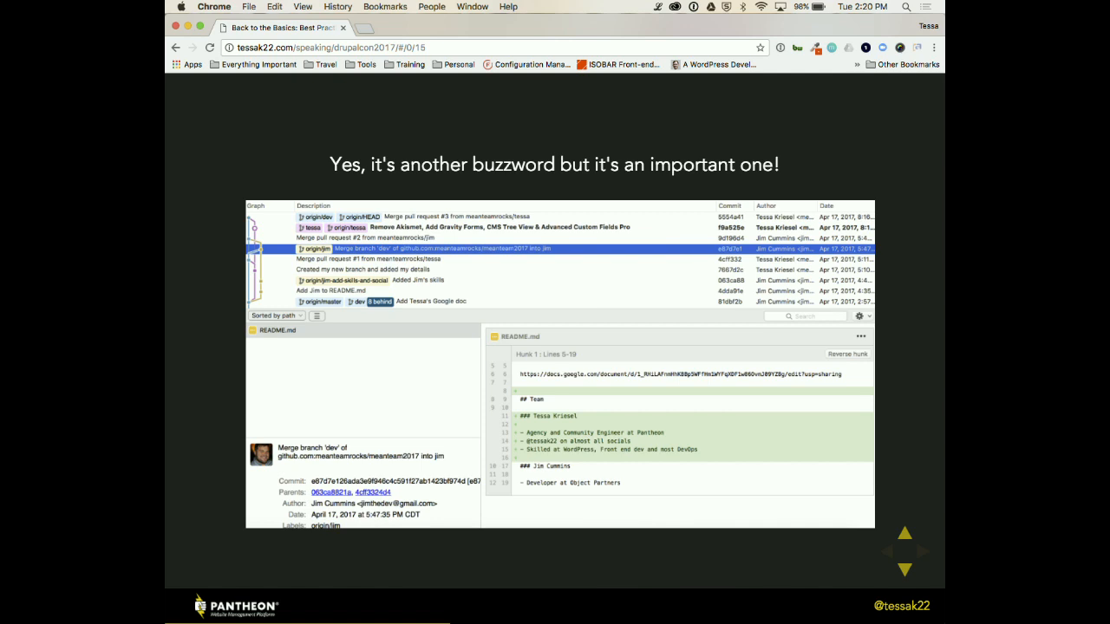
# Move past the Git history buzzword slide to the Github slide
pyautogui.press('Down')
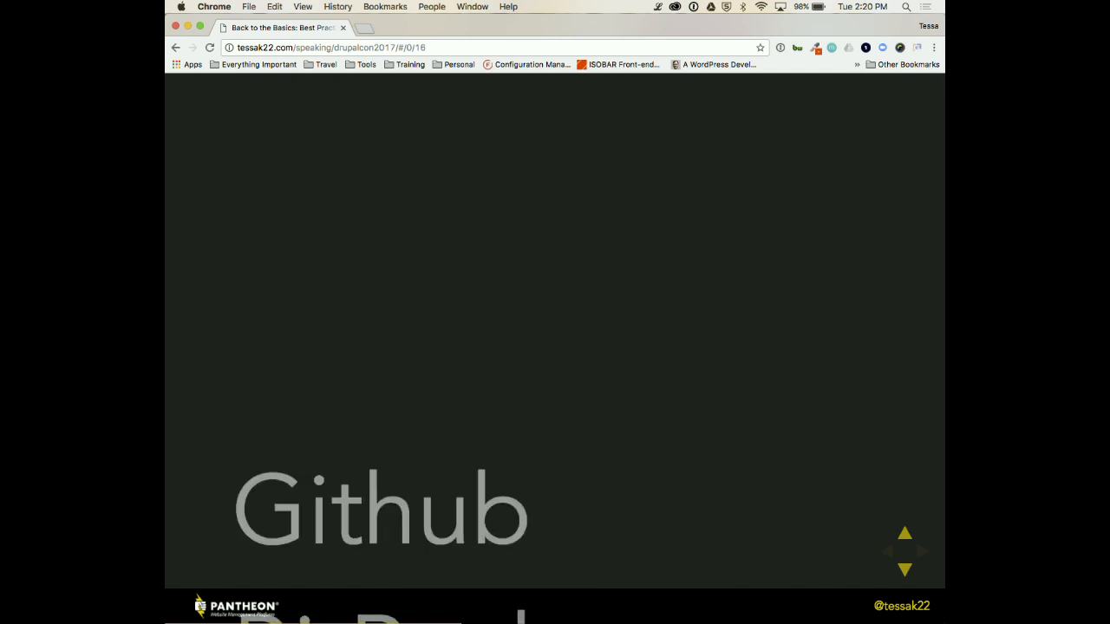